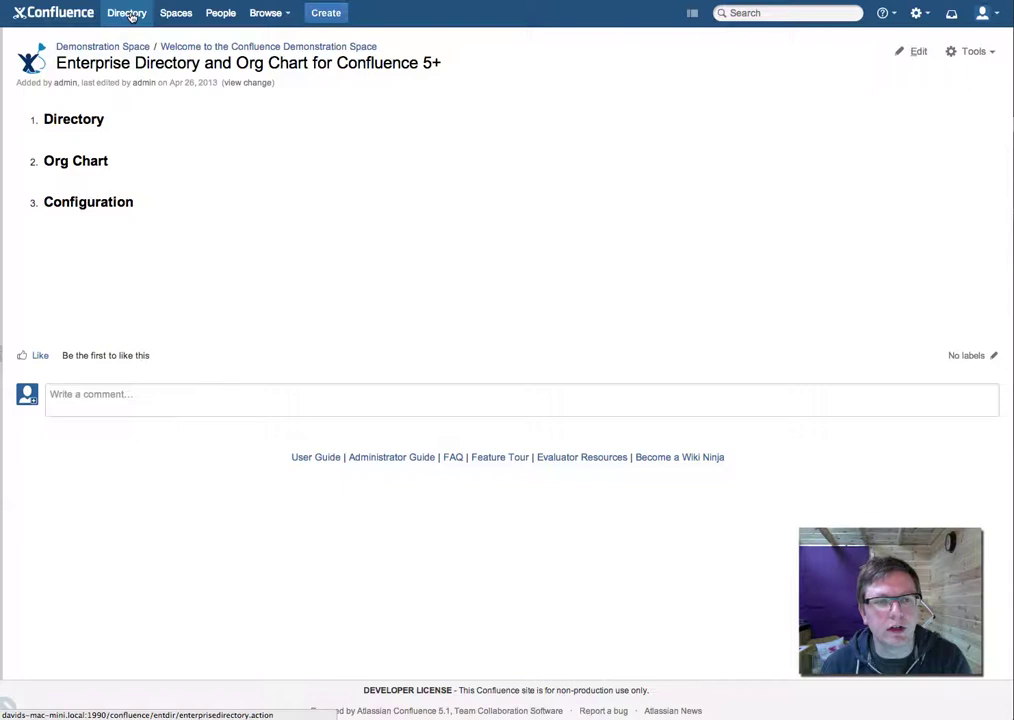
Step: Open the Enterprise Directory and filter it to last names starting with B, then S
{"action": "left_click", "coordinate": [130, 16]}
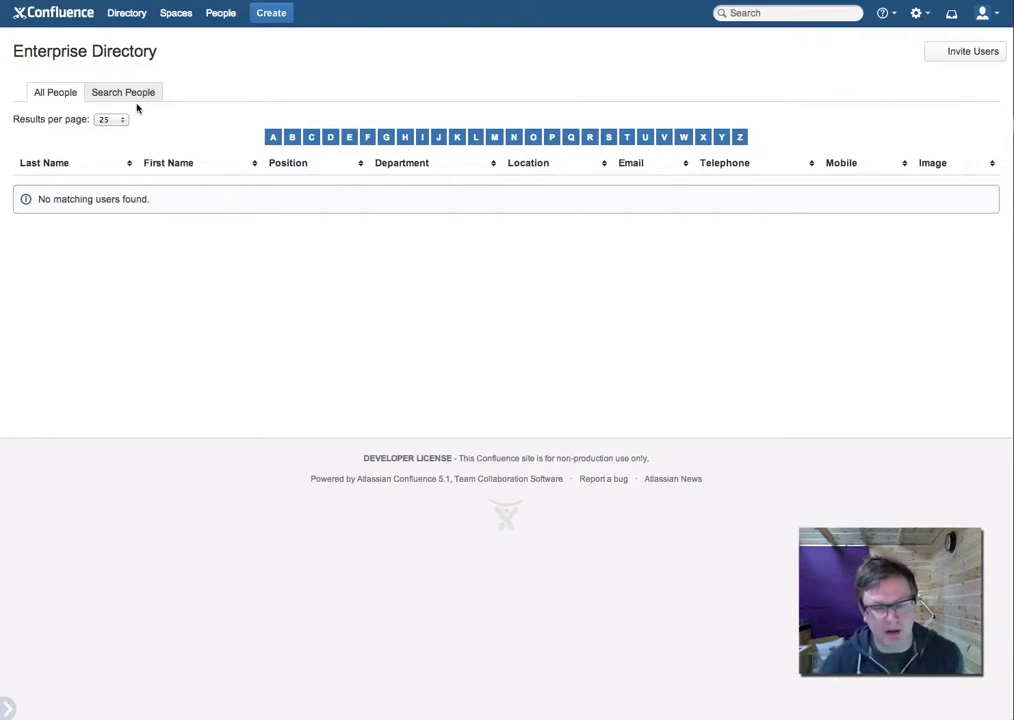
{"action": "left_click", "coordinate": [293, 138]}
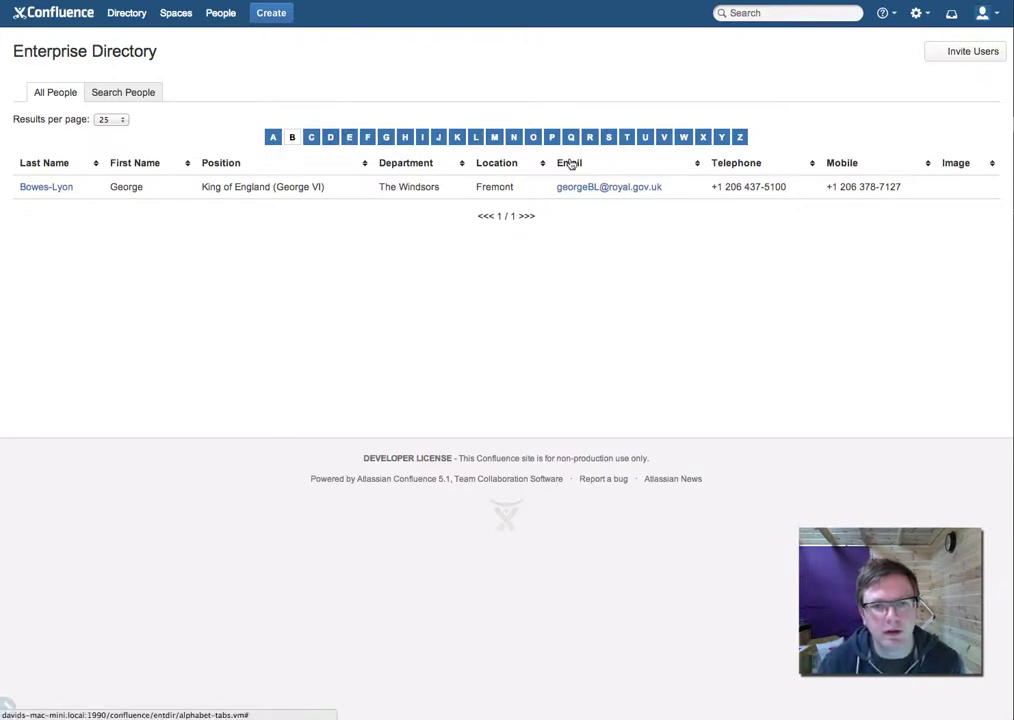
{"action": "left_click", "coordinate": [609, 138]}
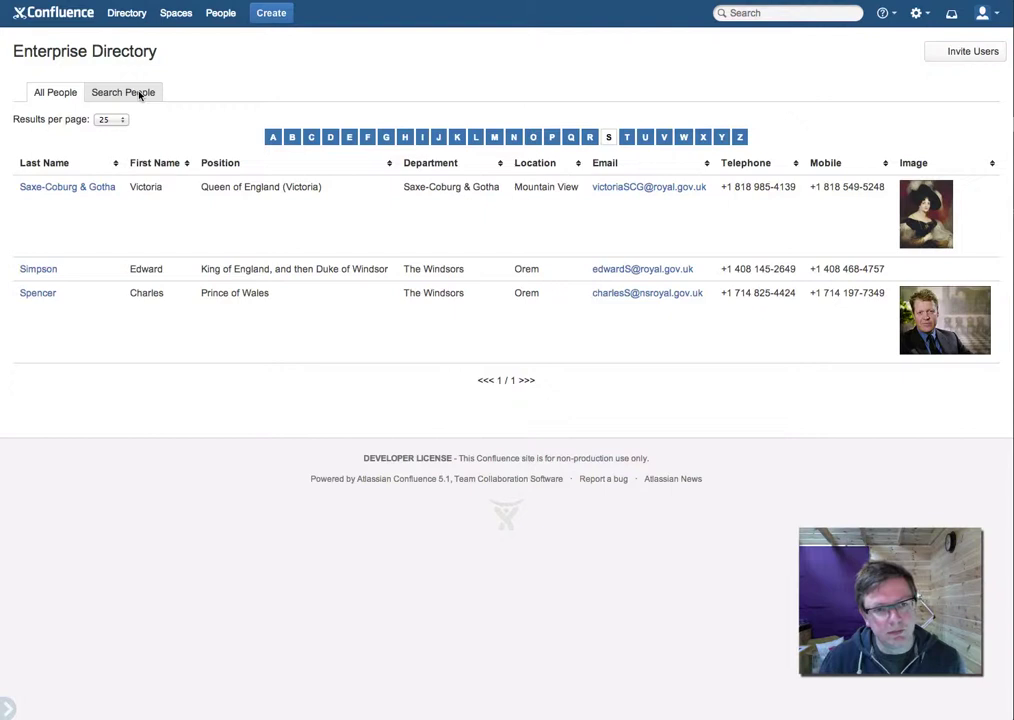
Step: Search people by the suggested first name Victoria, then bring up the Create template chooser
{"action": "left_click", "coordinate": [140, 94]}
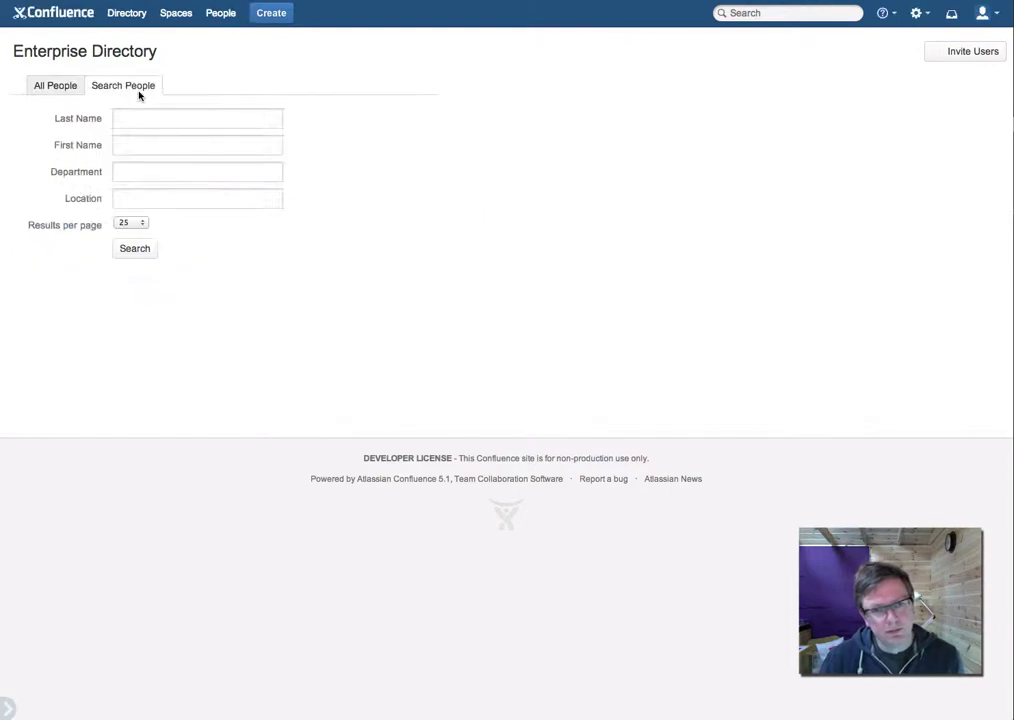
{"action": "left_click", "coordinate": [124, 145]}
{"action": "type", "text": "vi"}
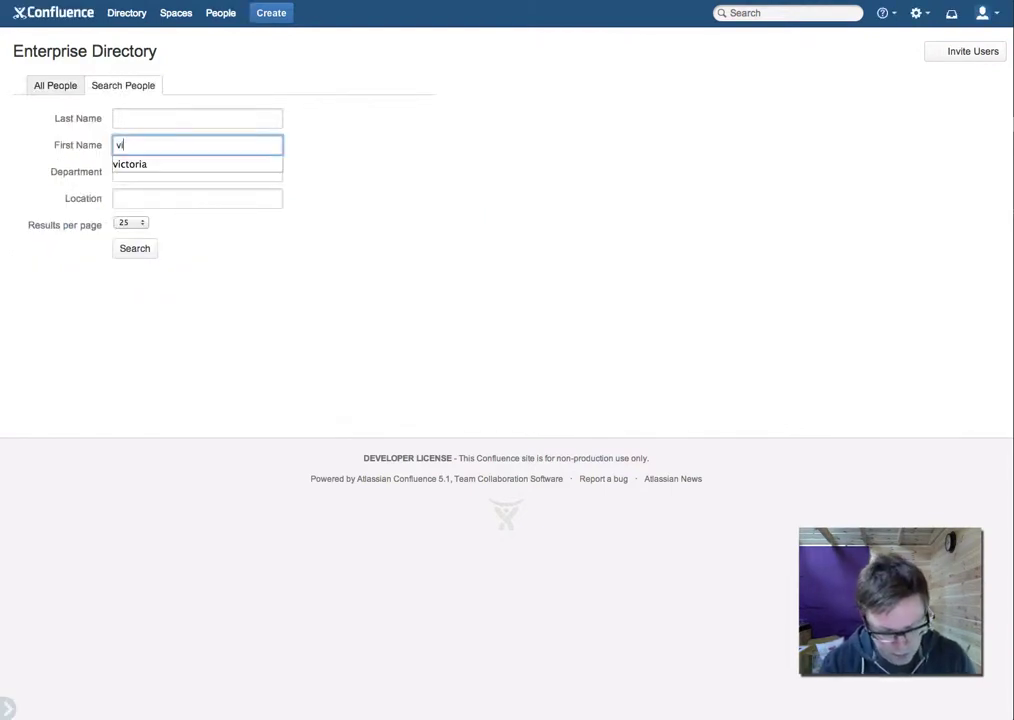
{"action": "key", "text": "Down"}
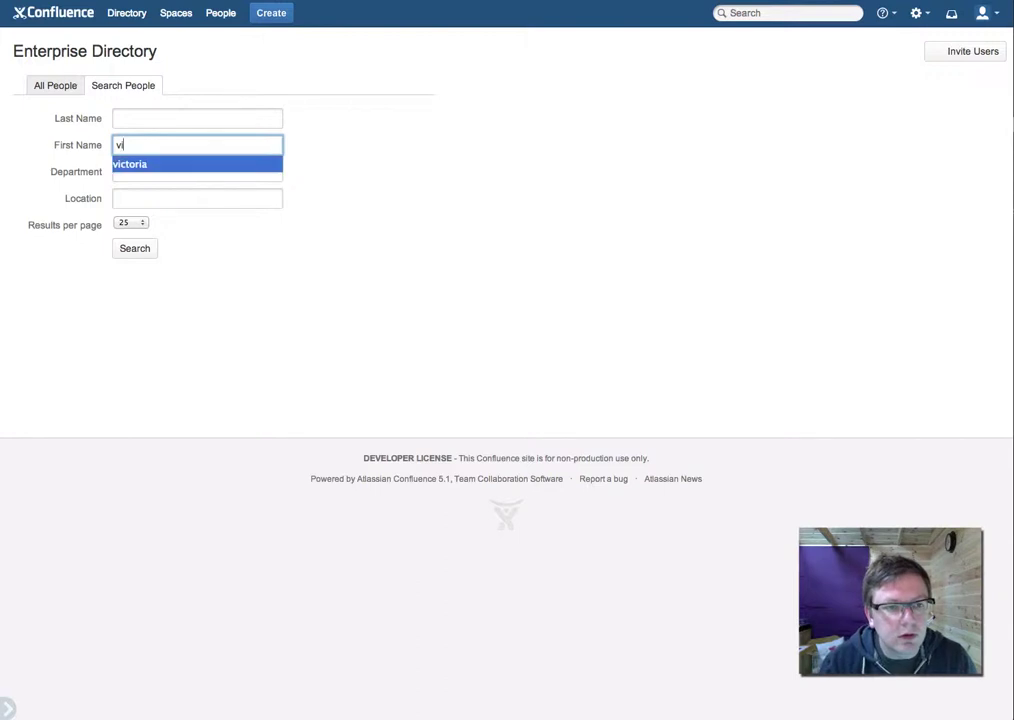
{"action": "key", "text": "Return"}
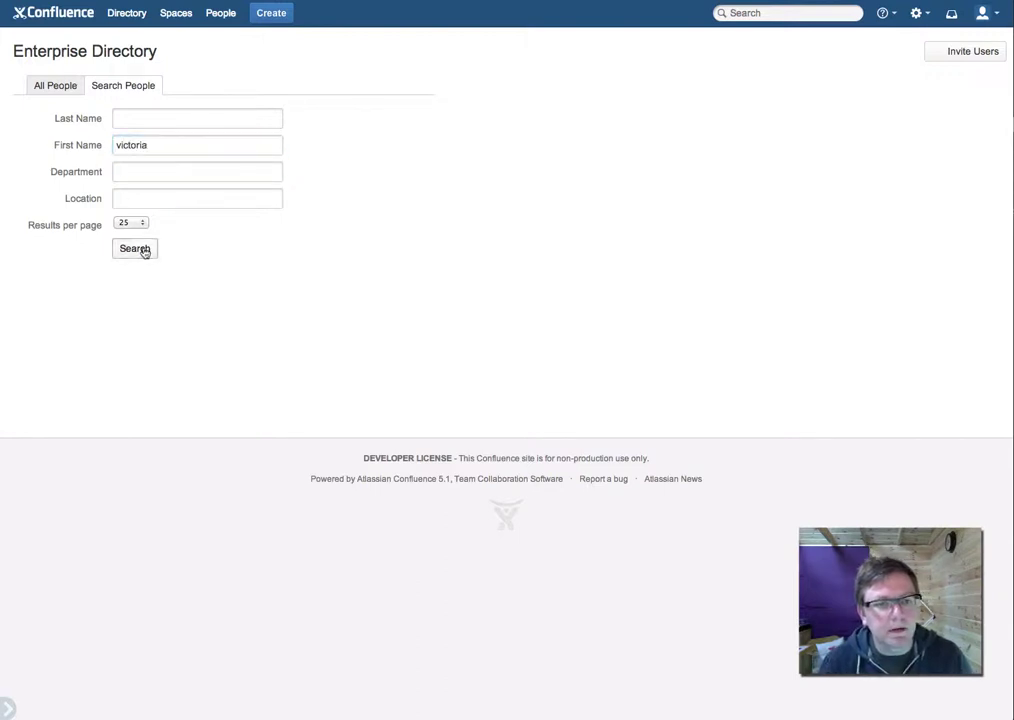
{"action": "left_click", "coordinate": [144, 250]}
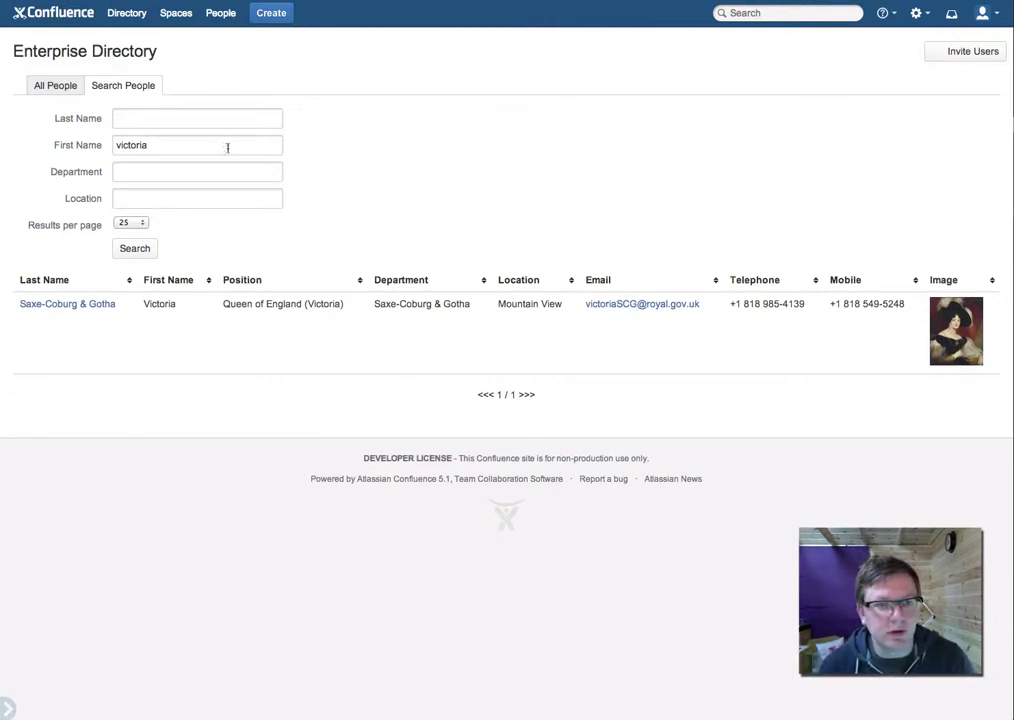
{"action": "left_click", "coordinate": [271, 13]}
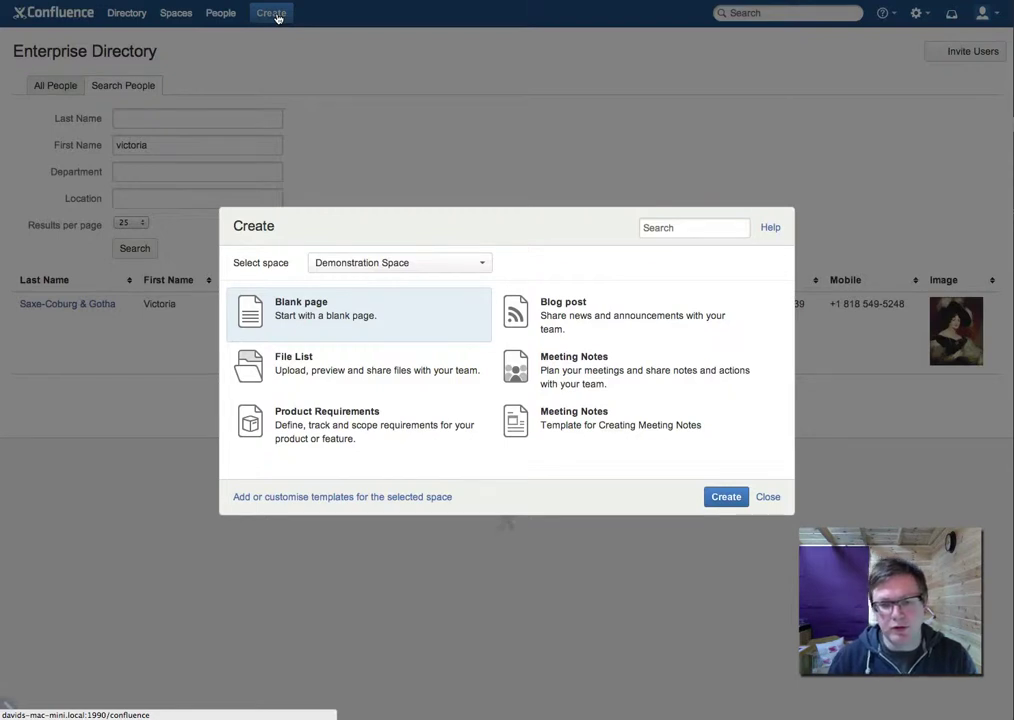
Step: Start a blank Demonstration Space page and add an Org Chart macro with victoriaSCG as top-level user
{"action": "left_click", "coordinate": [735, 499]}
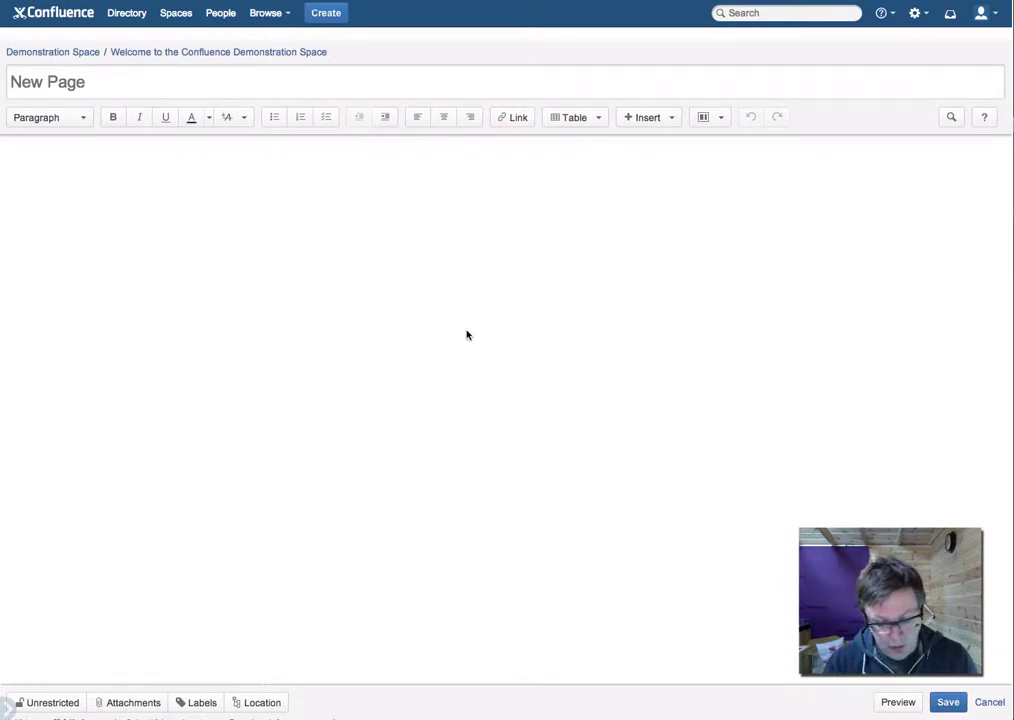
{"action": "type", "text": "{word"}
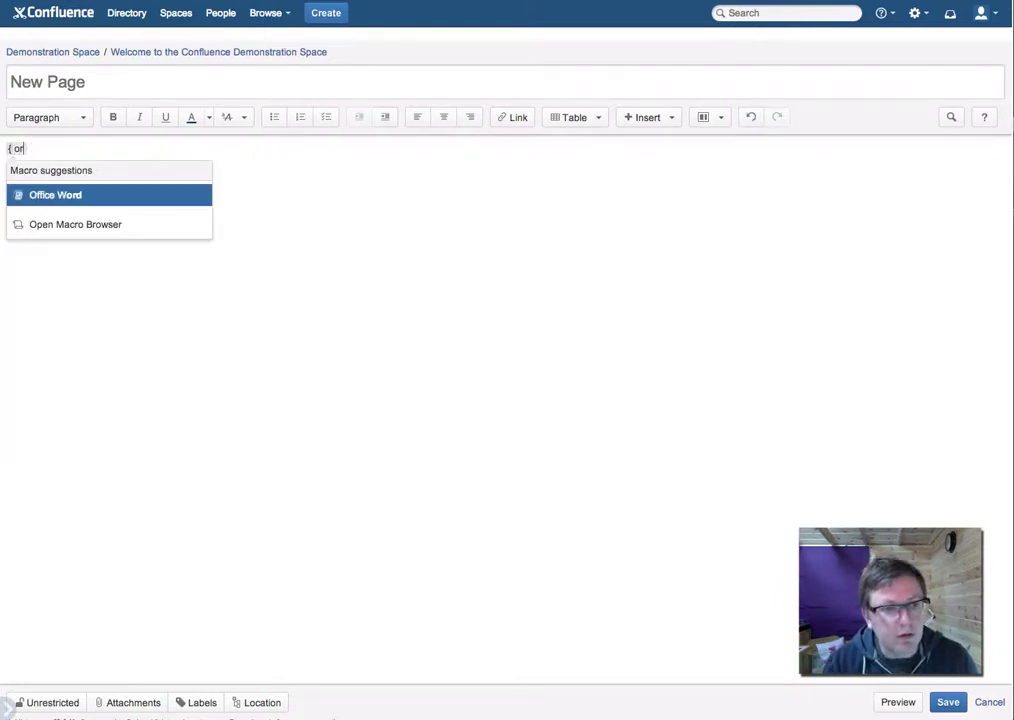
{"action": "type", "text": "g"}
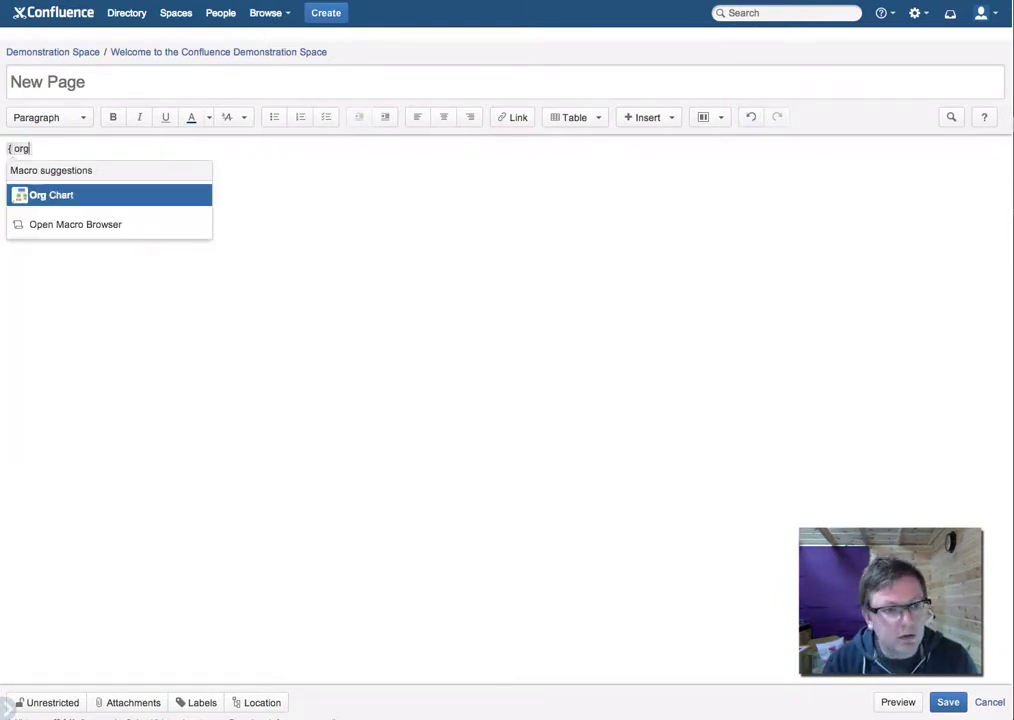
{"action": "key", "text": "Return"}
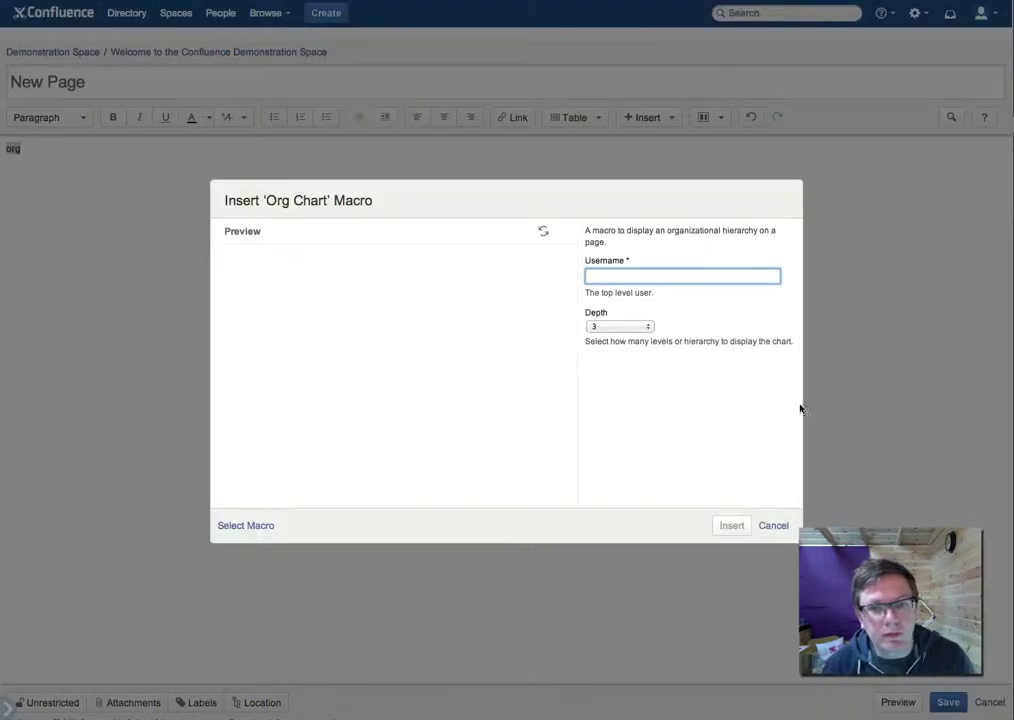
{"action": "type", "text": "vi"}
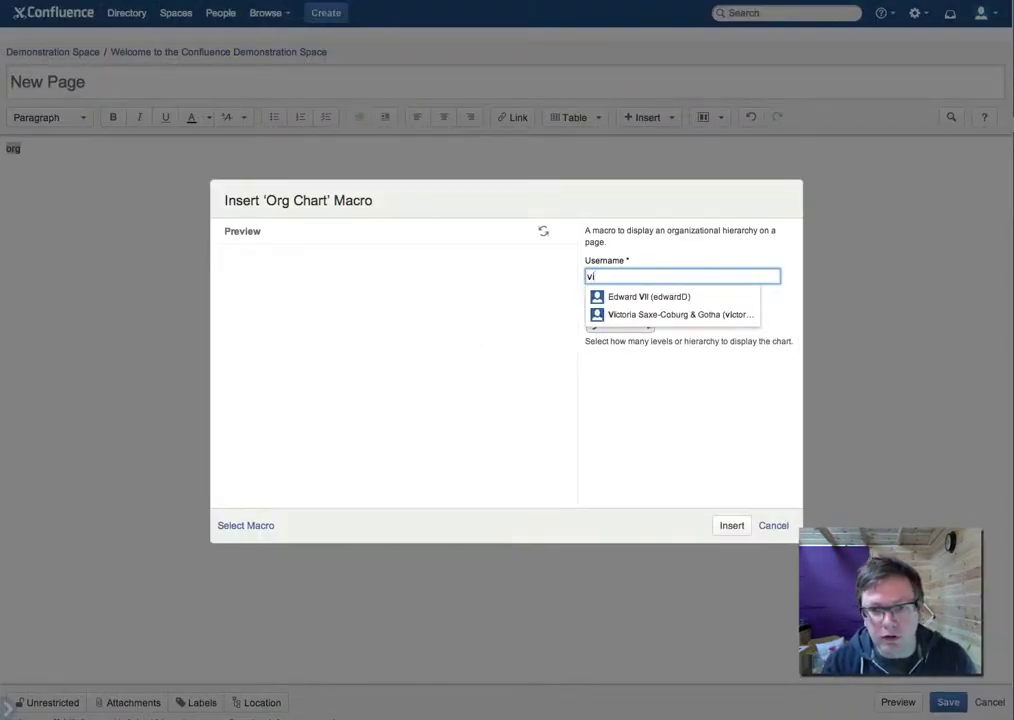
{"action": "key", "text": "Down"}
{"action": "key", "text": "Down"}
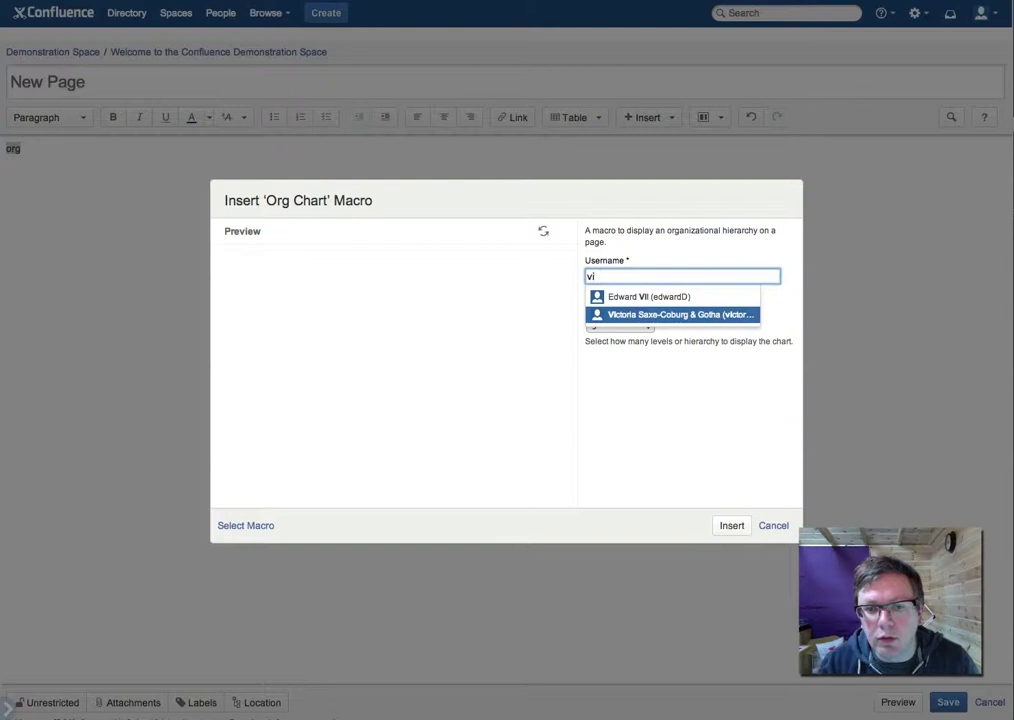
{"action": "key", "text": "Return"}
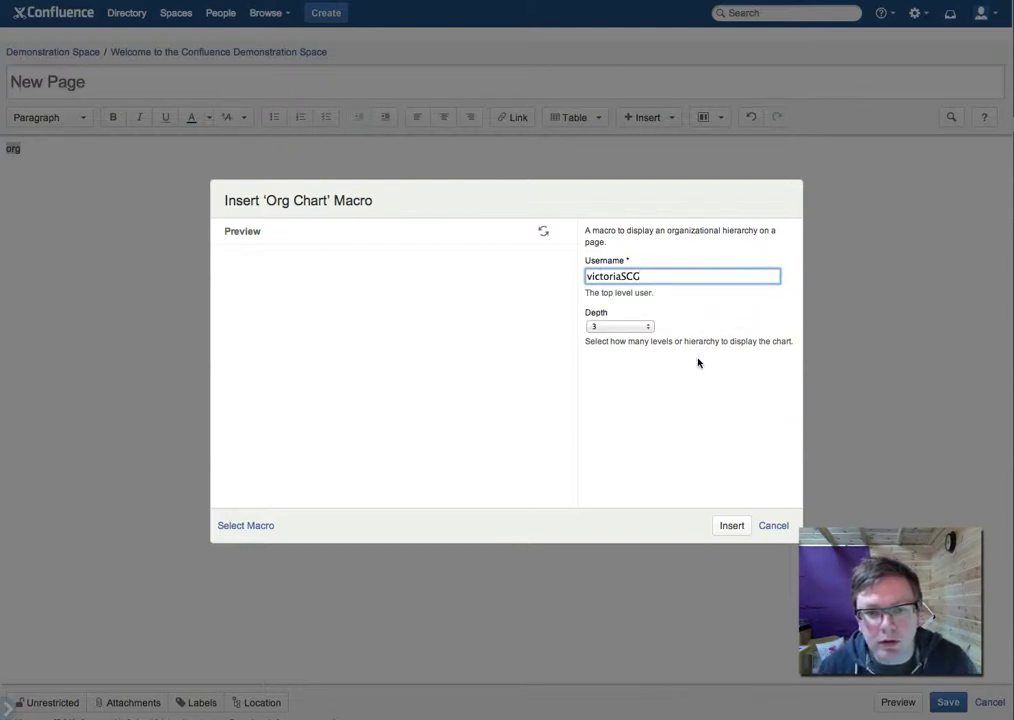
Step: Insert the Org Chart macro, title the page 'Org Chart', and save it
{"action": "left_click", "coordinate": [731, 526]}
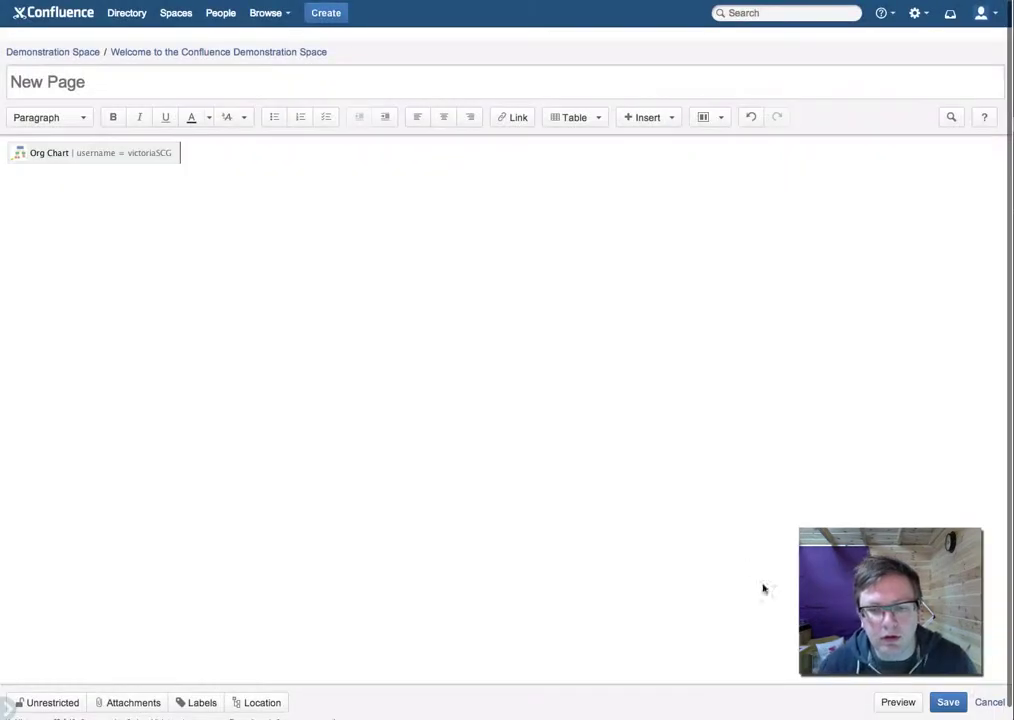
{"action": "left_click", "coordinate": [948, 702]}
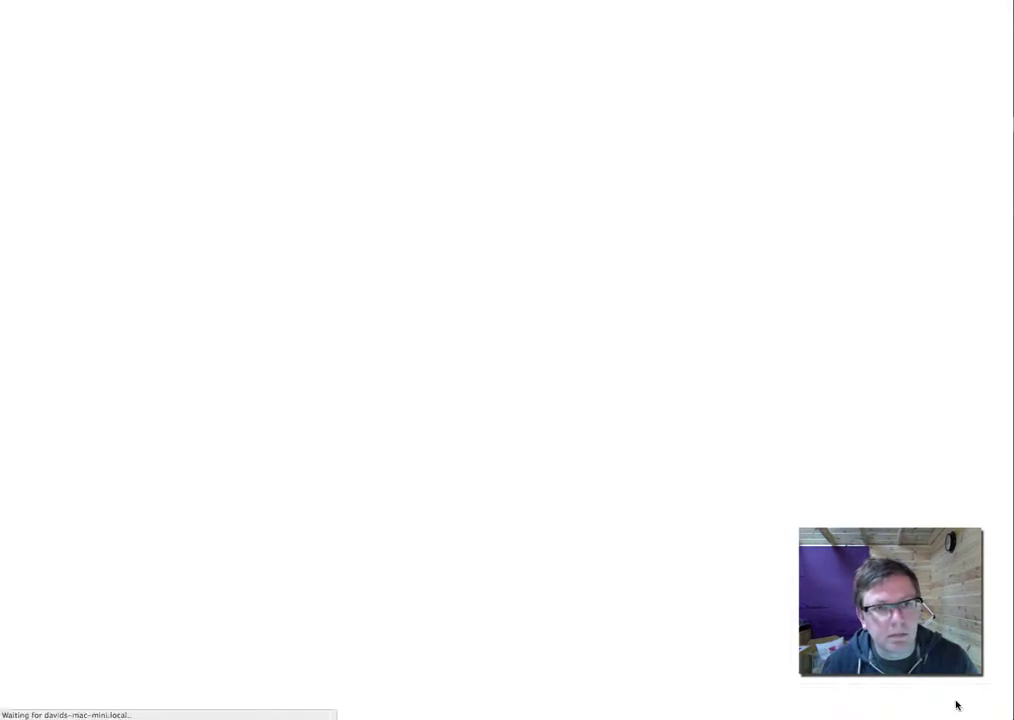
{"action": "left_click", "coordinate": [281, 77]}
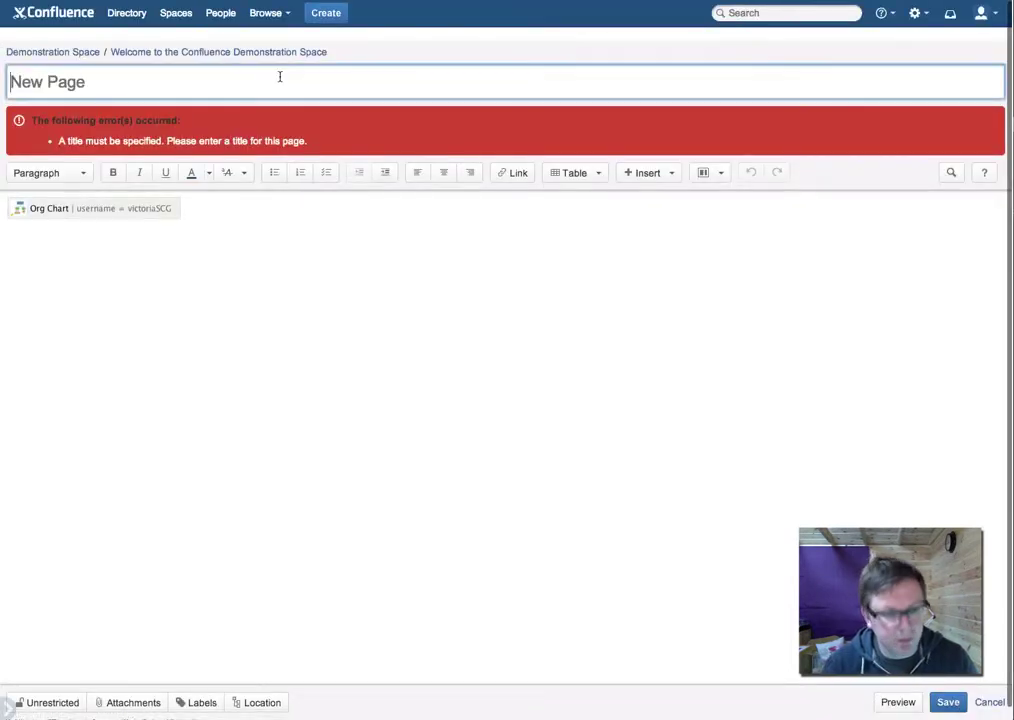
{"action": "type", "text": "Org C"}
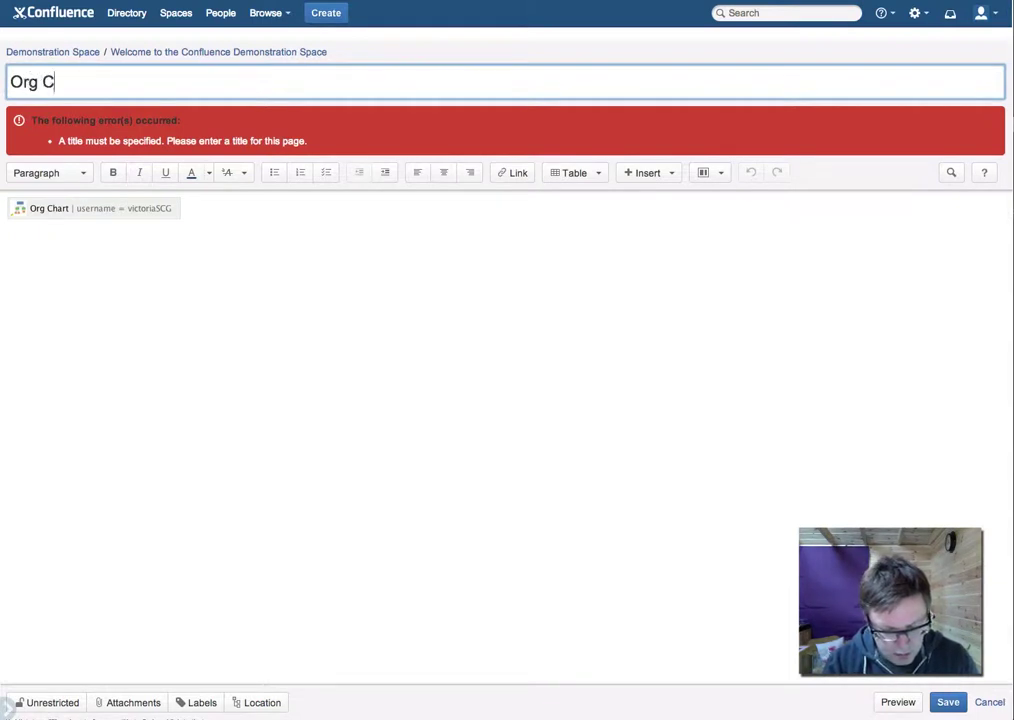
{"action": "type", "text": "hart"}
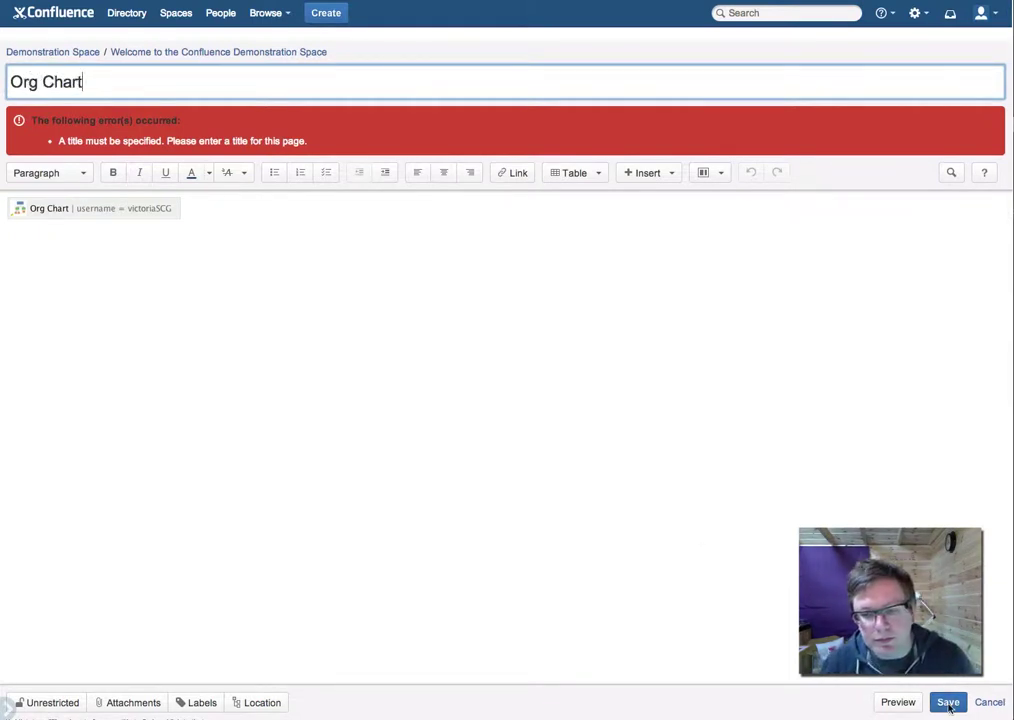
{"action": "left_click", "coordinate": [948, 703]}
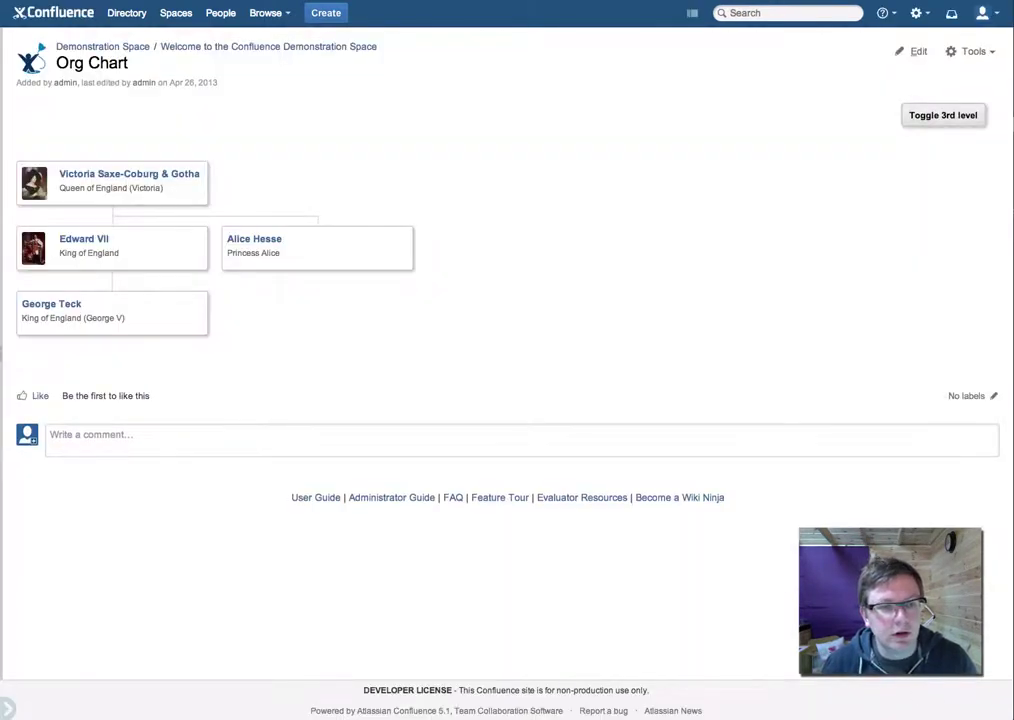
{"action": "left_click", "coordinate": [945, 117]}
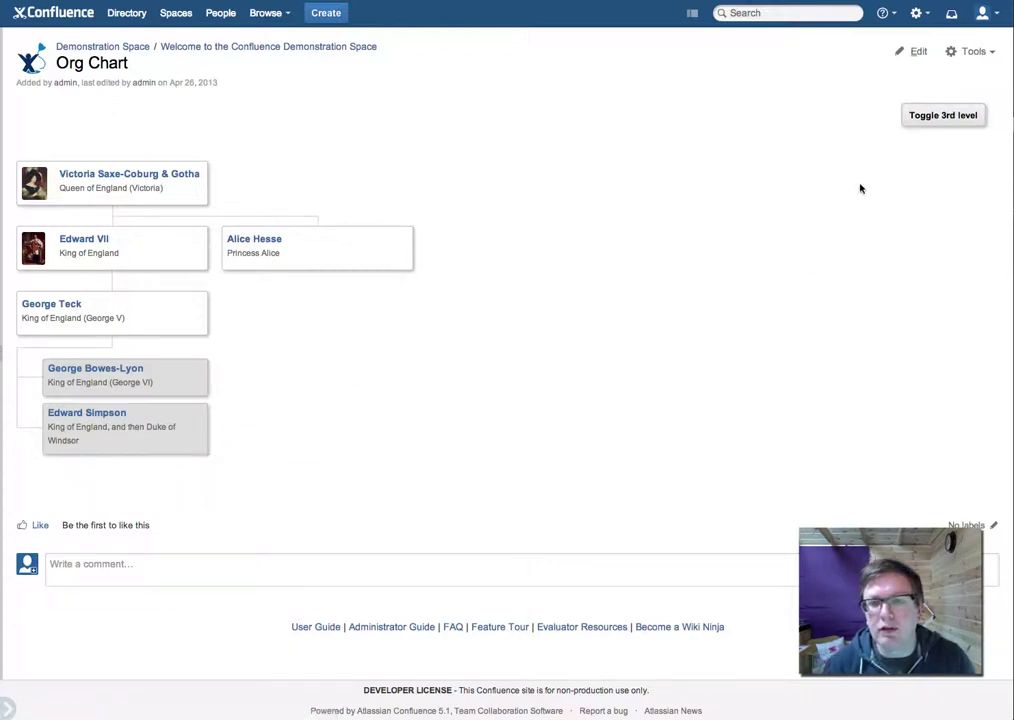
Step: Go to Confluence Admin's Enterprise Directory settings and review the Directory dropdown choices
{"action": "left_click", "coordinate": [916, 13]}
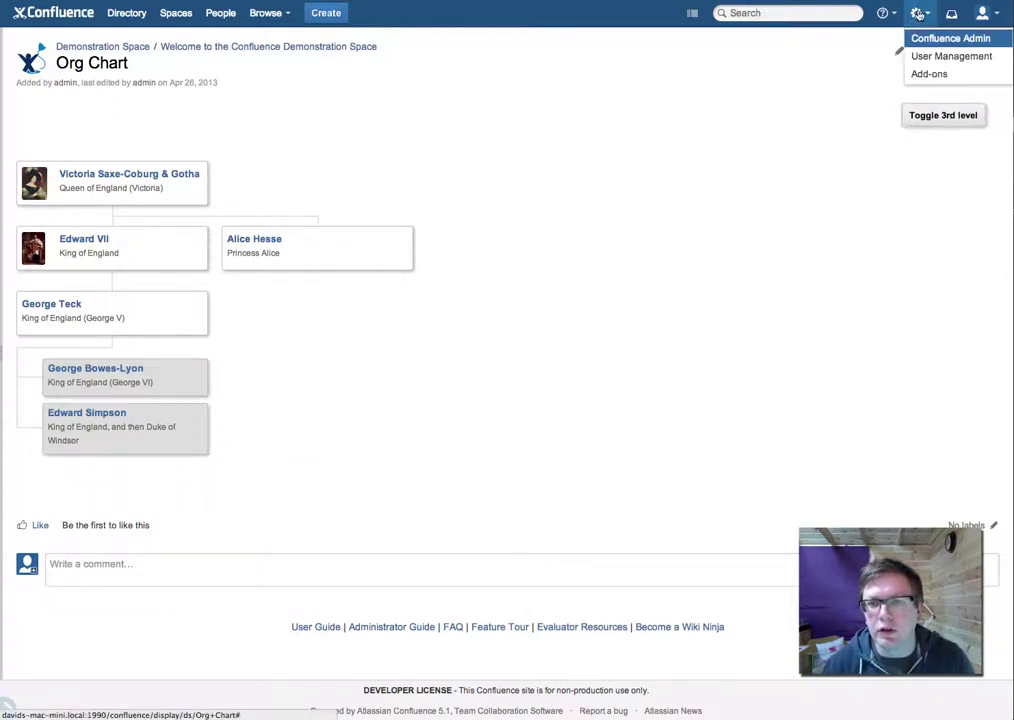
{"action": "left_click", "coordinate": [922, 38]}
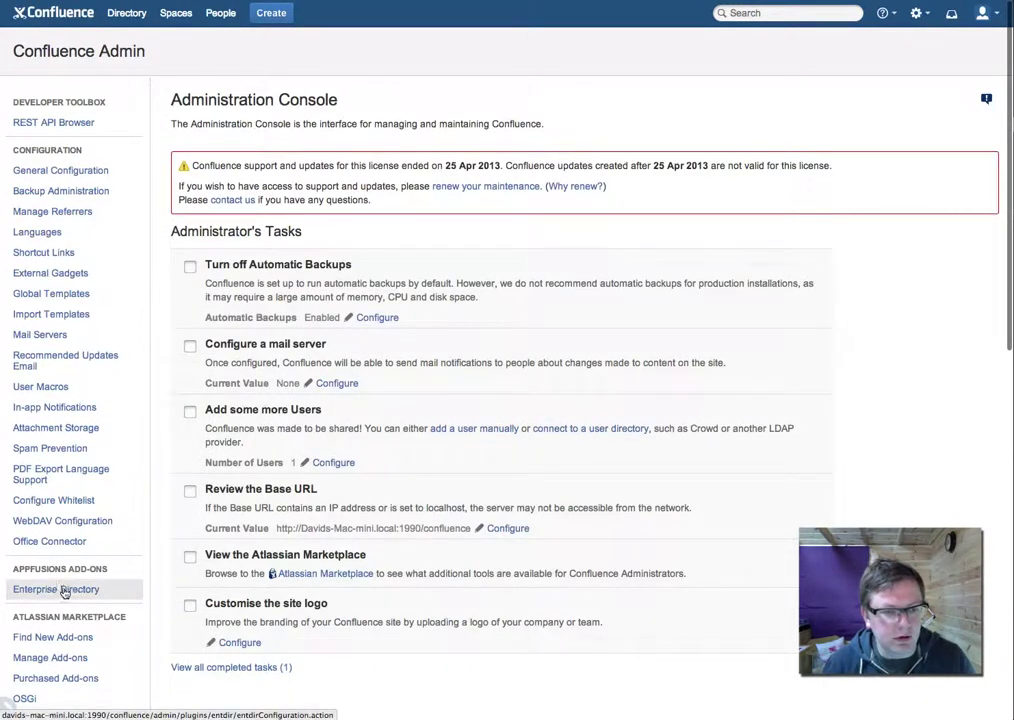
{"action": "left_click", "coordinate": [64, 592]}
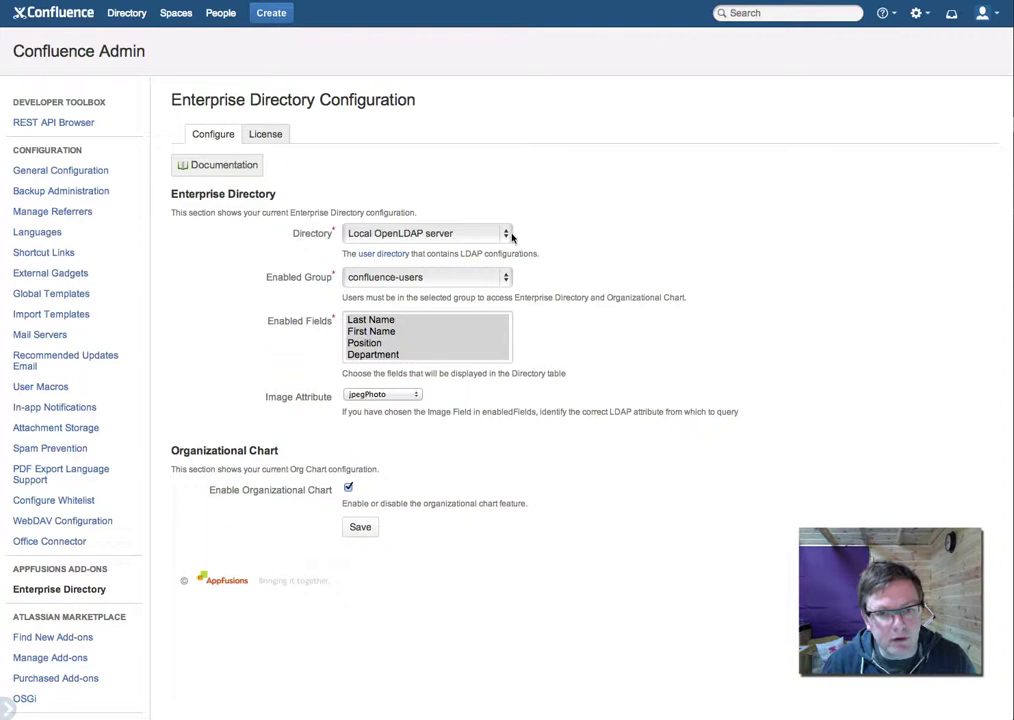
{"action": "left_click", "coordinate": [512, 236]}
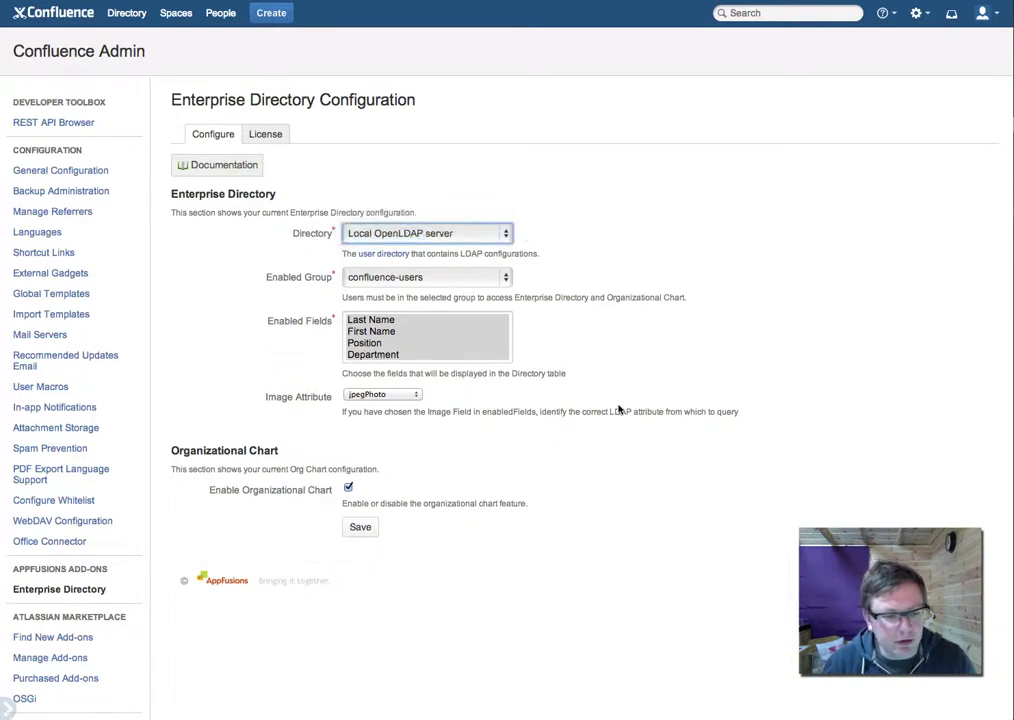
{"action": "scroll", "coordinate": [620, 409], "scroll_direction": "down", "scroll_amount": 4}
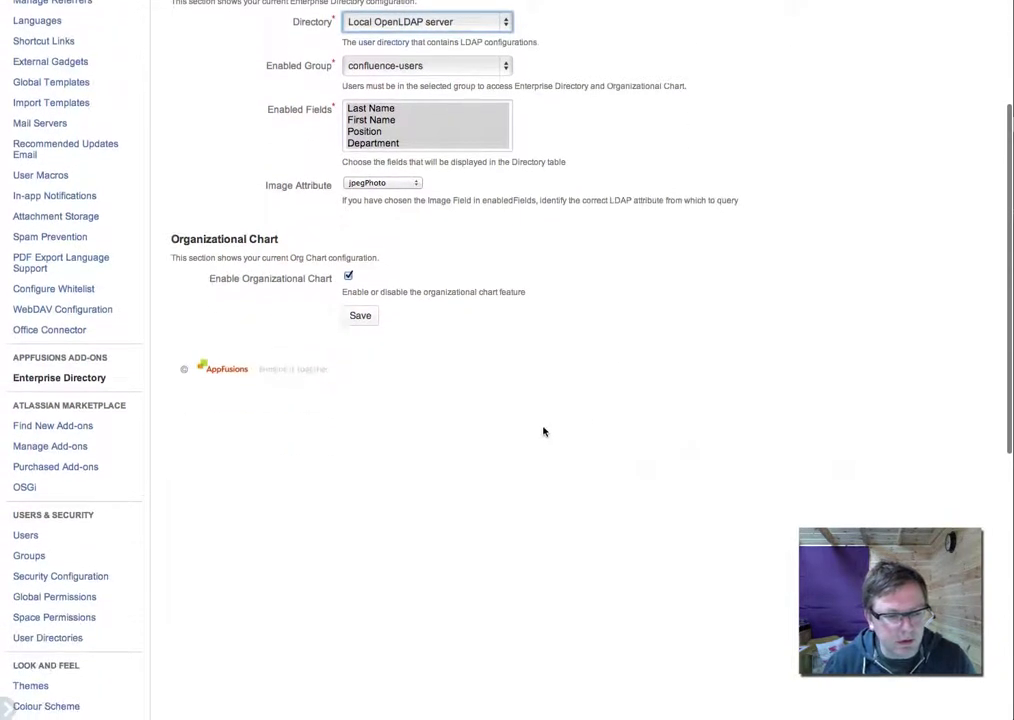
{"action": "left_click", "coordinate": [68, 641]}
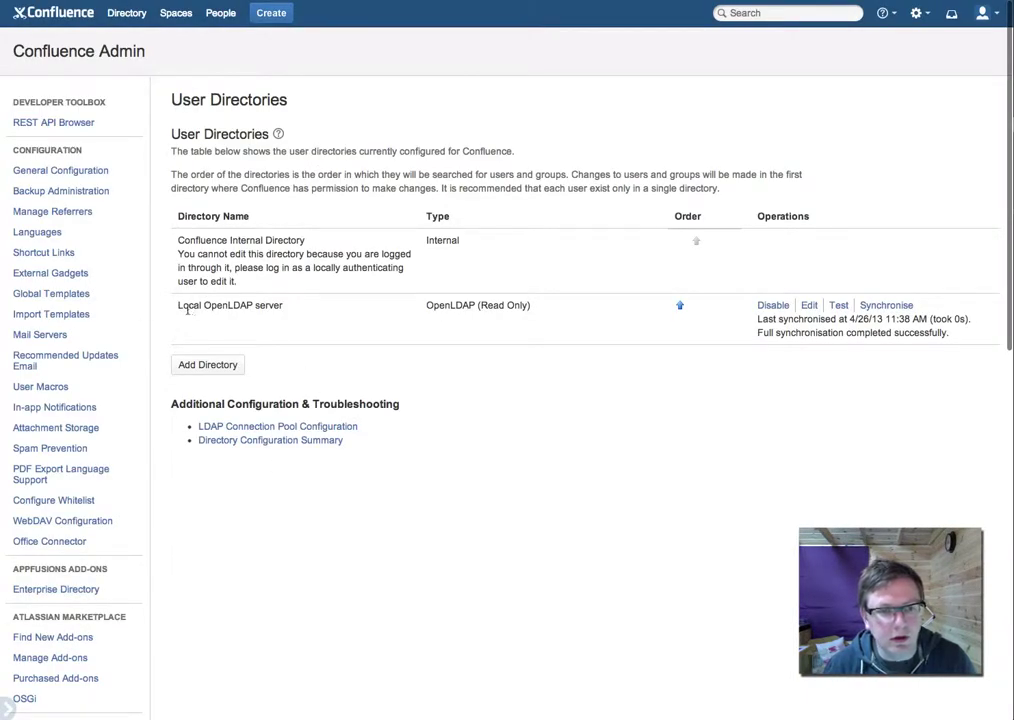
{"action": "left_click_drag", "start_coordinate": [187, 310], "coordinate": [260, 308]}
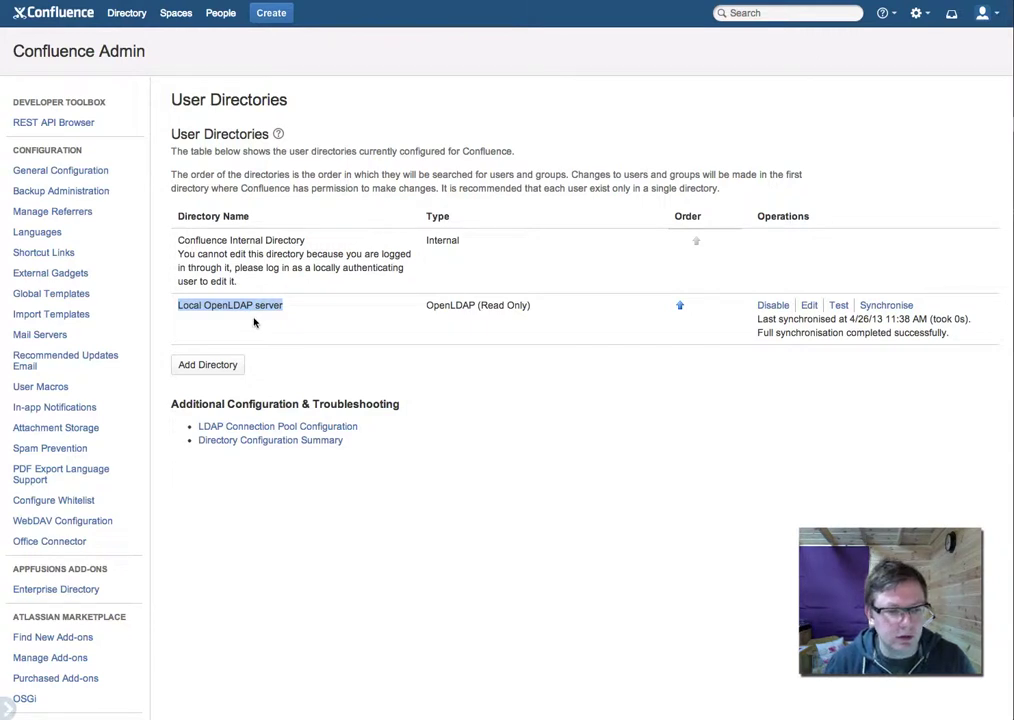
{"action": "left_click", "coordinate": [86, 592]}
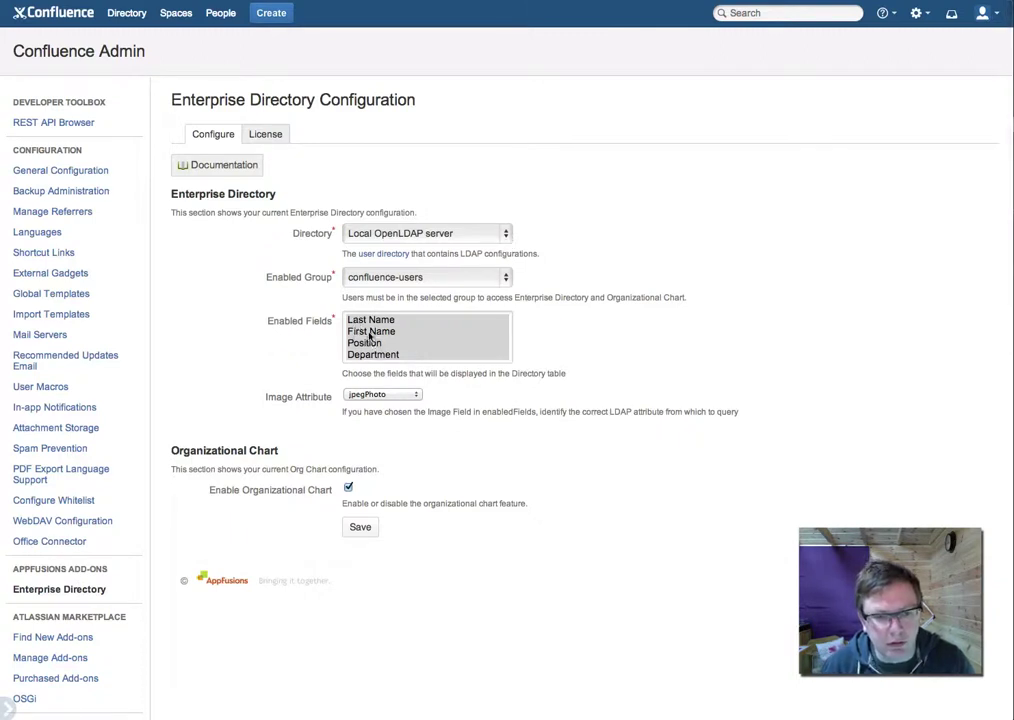
Step: Set the directory to AppFusions Sample LDAP, save, and return to the people Directory listing
{"action": "scroll", "coordinate": [380, 345], "scroll_direction": "down", "scroll_amount": 1}
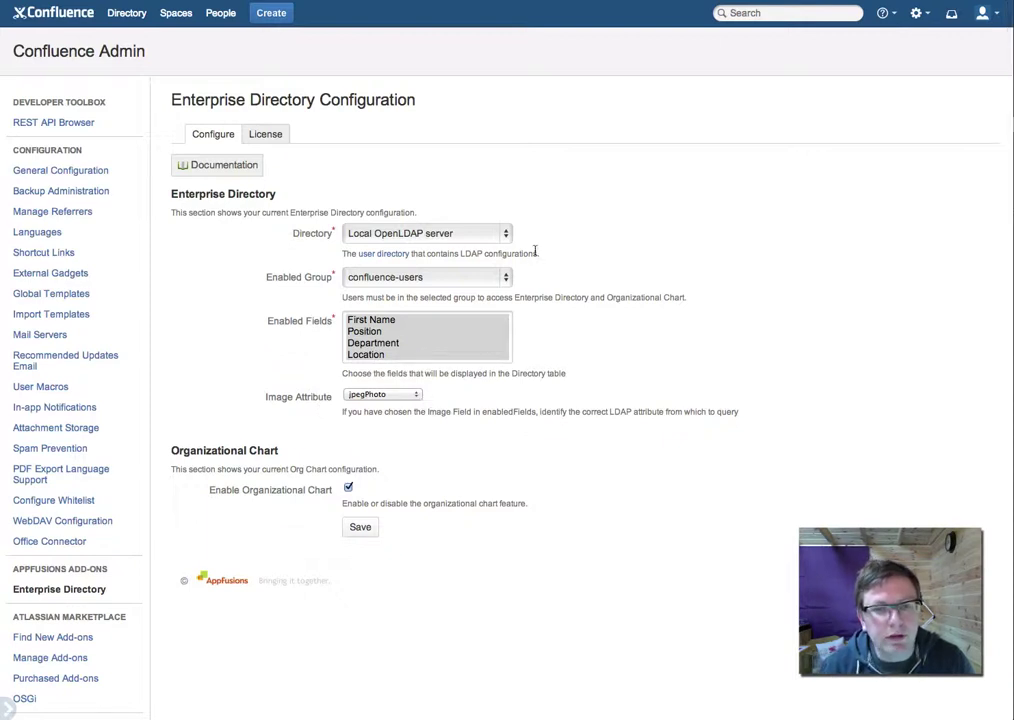
{"action": "left_click", "coordinate": [507, 233]}
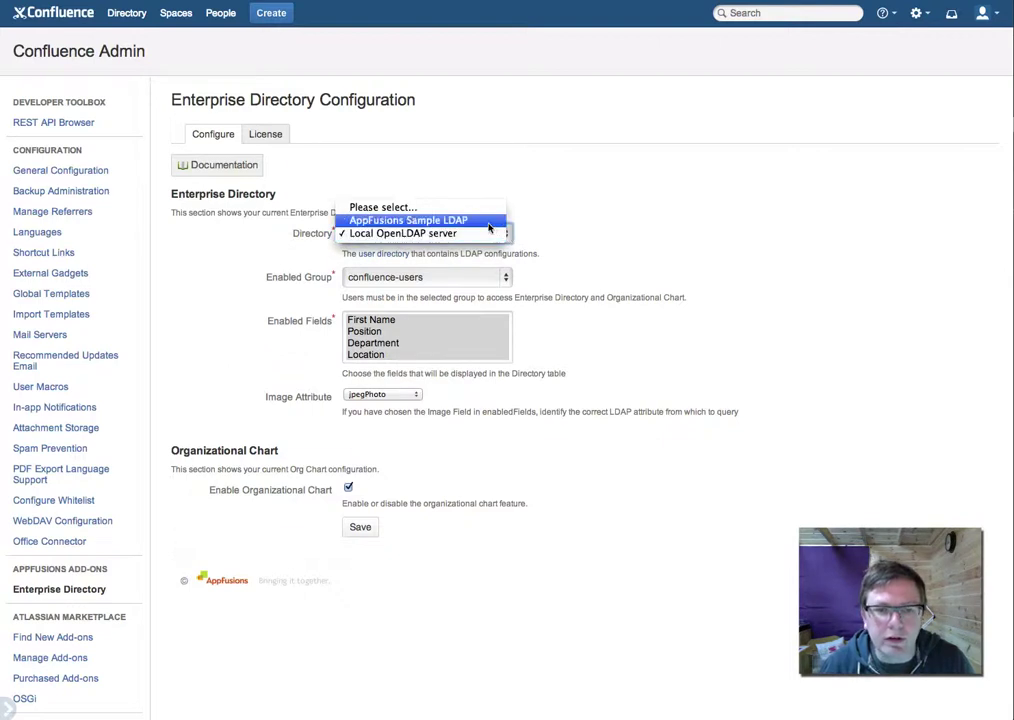
{"action": "left_click", "coordinate": [415, 220]}
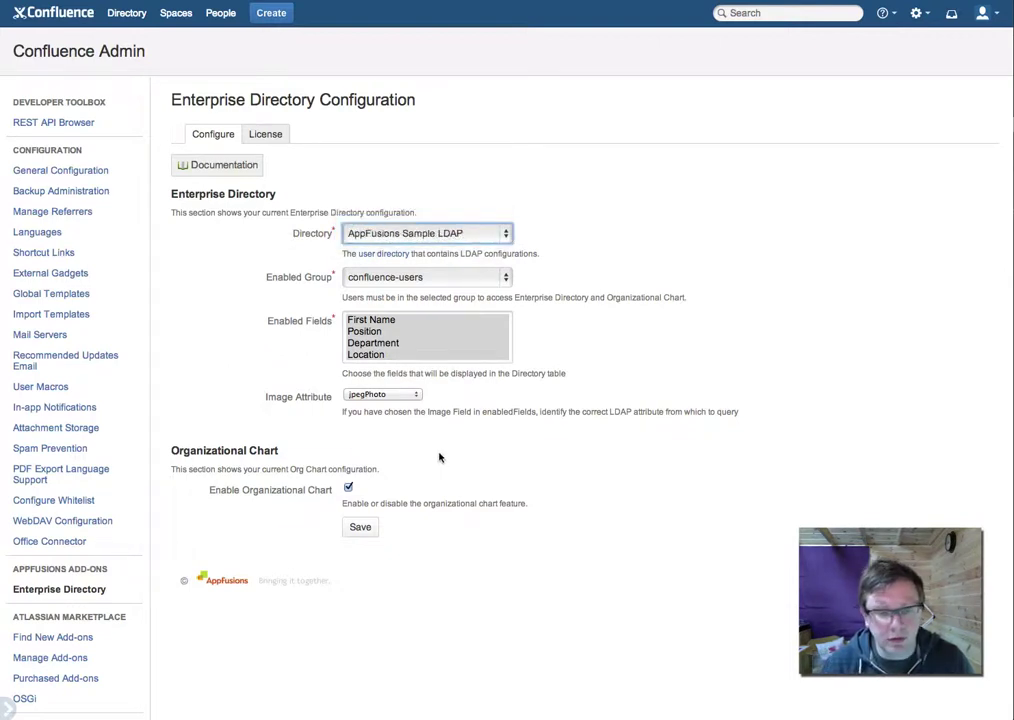
{"action": "left_click", "coordinate": [363, 529]}
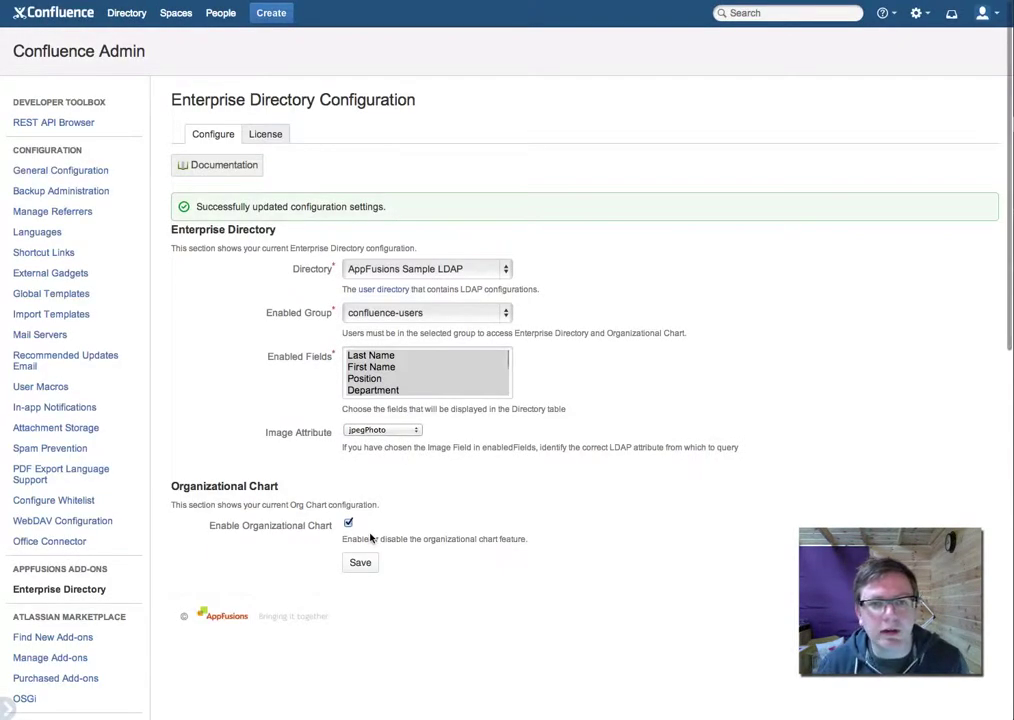
{"action": "left_click", "coordinate": [127, 16]}
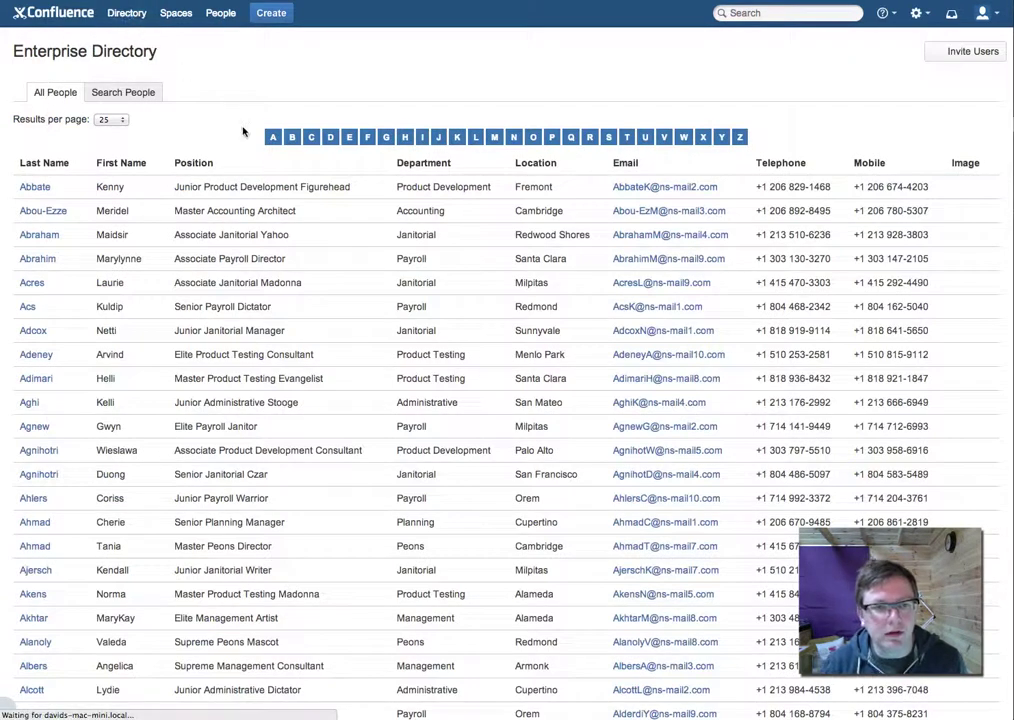
Step: Filter the directory listing by last-name letter B, then C
{"action": "left_click", "coordinate": [293, 139]}
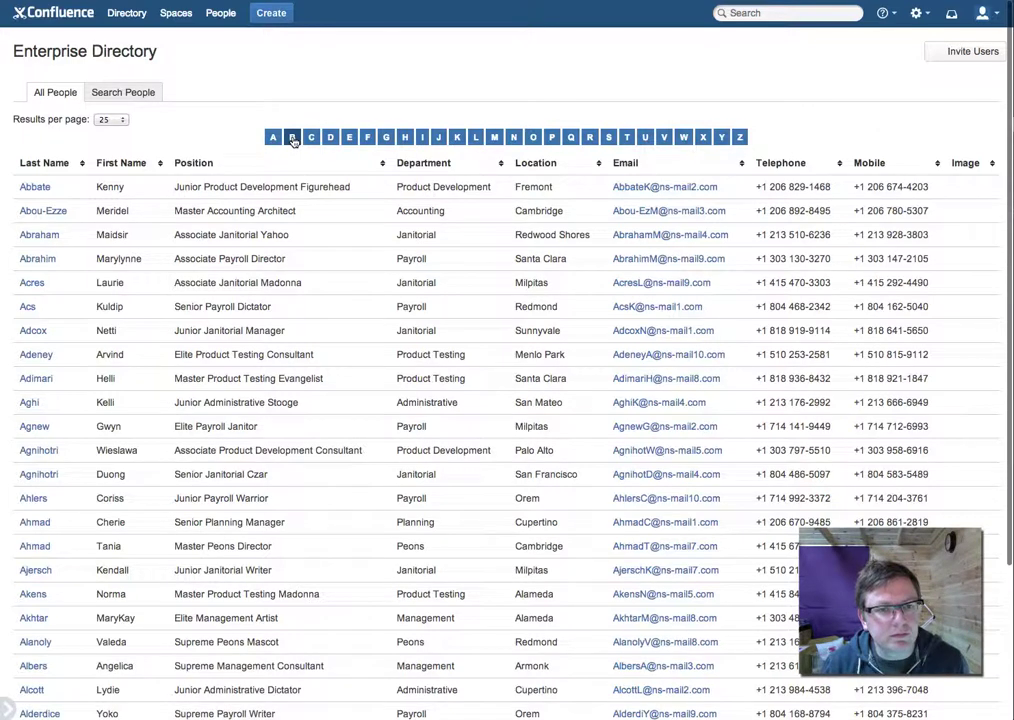
{"action": "left_click", "coordinate": [311, 139]}
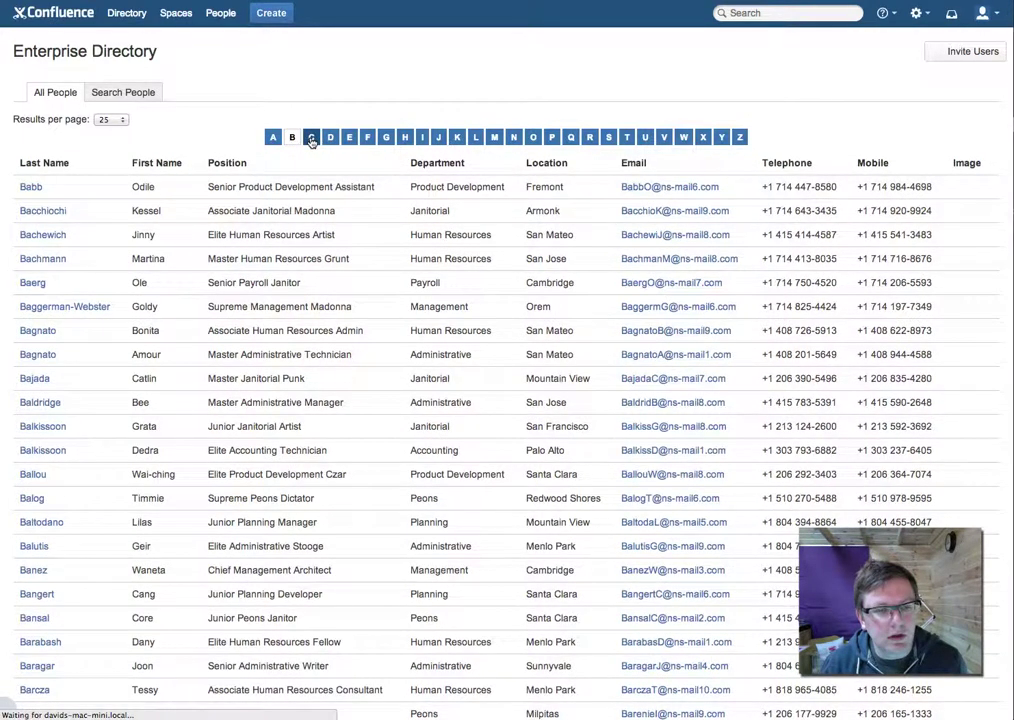